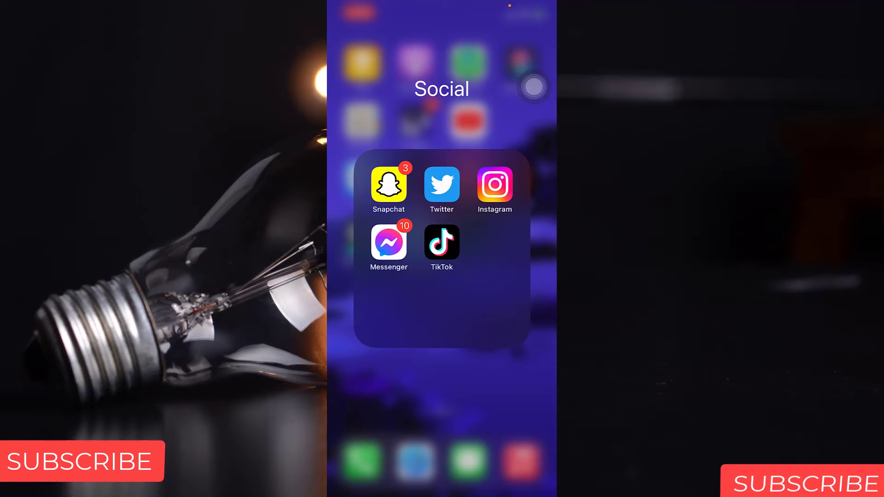
Launch Snapchat from the Social folder and open your own profile page.
click(389, 185)
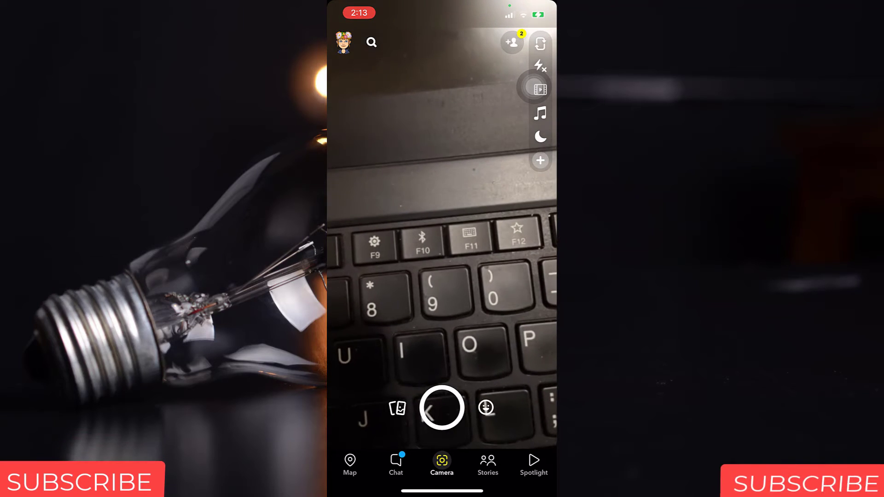
click(344, 43)
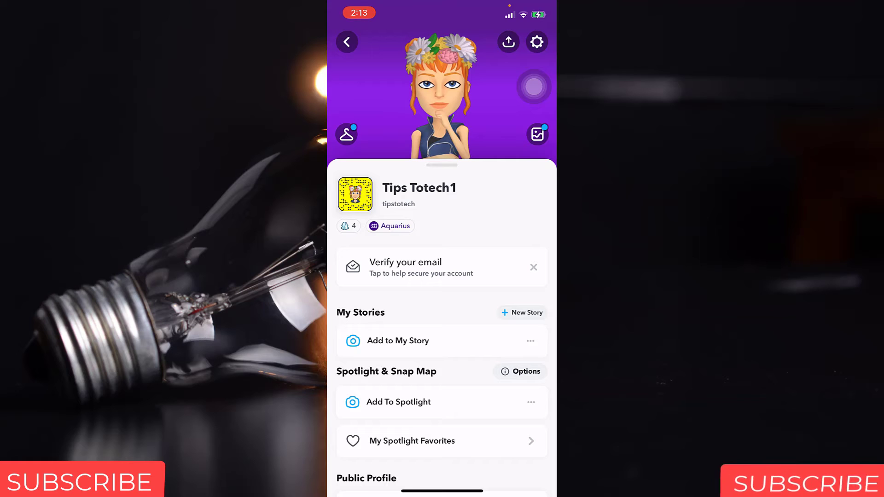
Open Snapchat Settings using the gear icon on the profile.
click(537, 42)
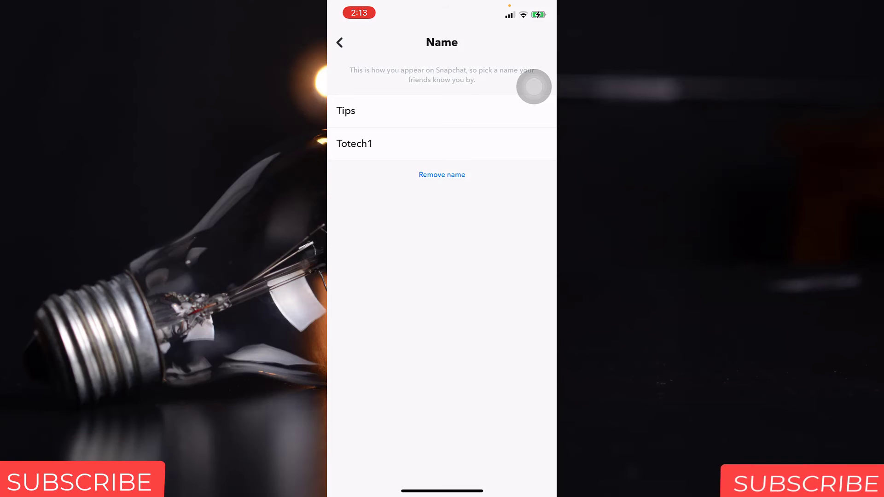
Select the last name field, then return to Settings with the name 'Tips Totech1' unchanged.
double_click(354, 144)
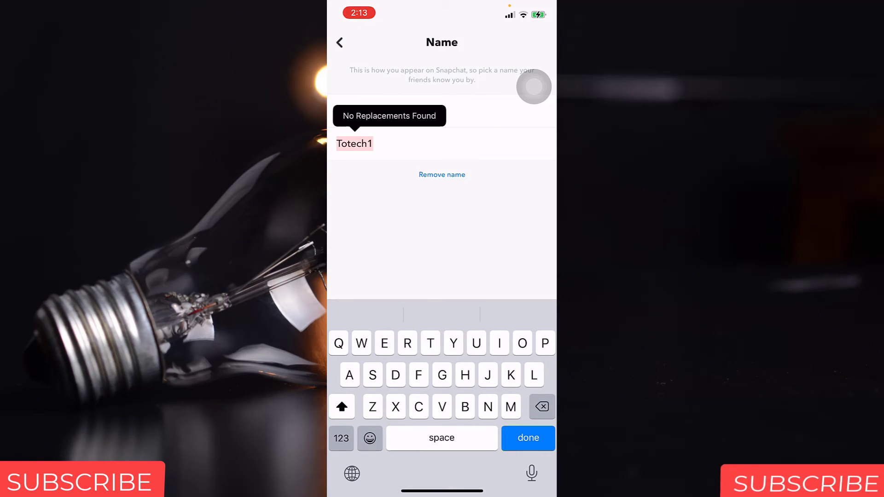
click(377, 142)
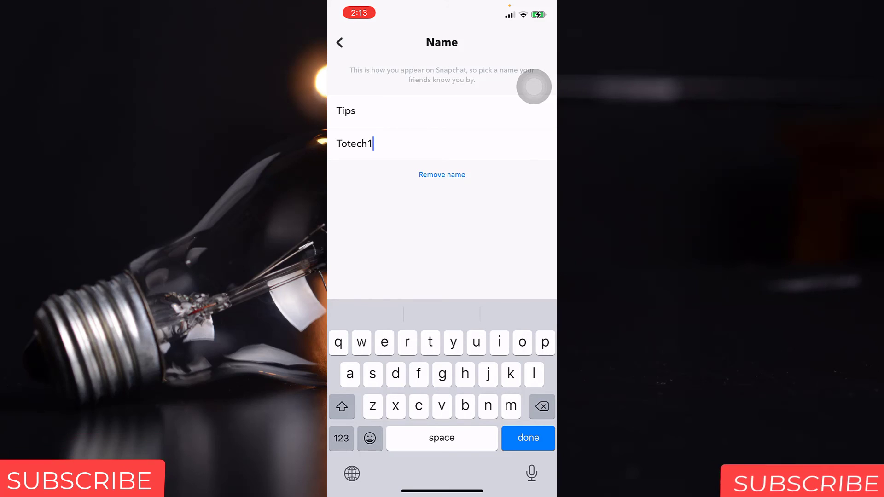
click(339, 42)
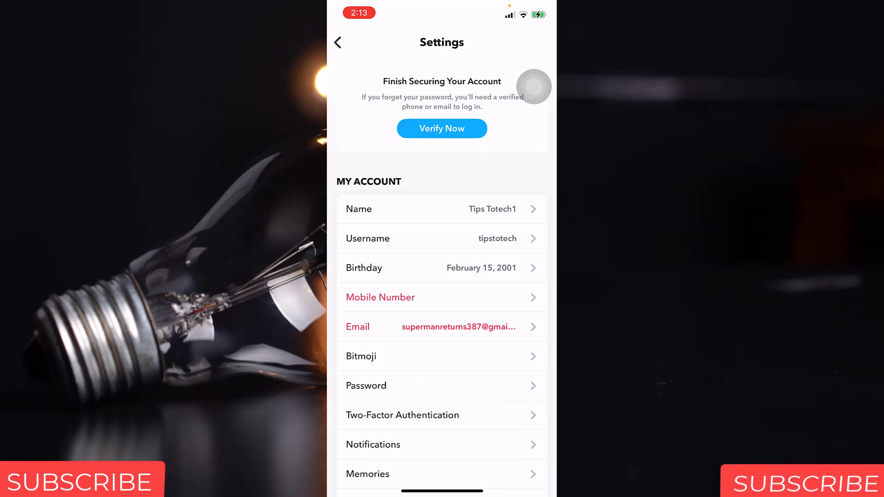